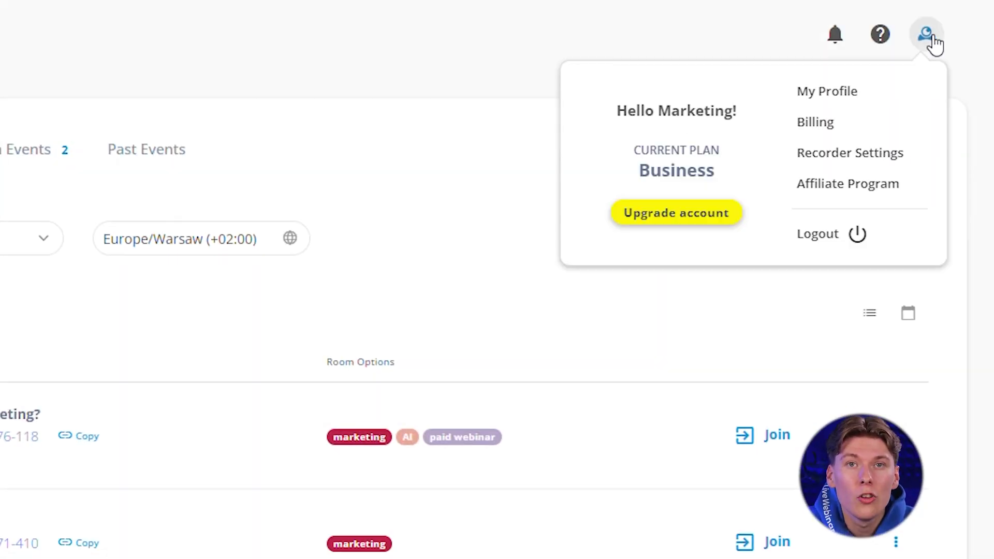
Select Stripe as the paid-webinar gateway in Billing and paste its publishable key
click(917, 122)
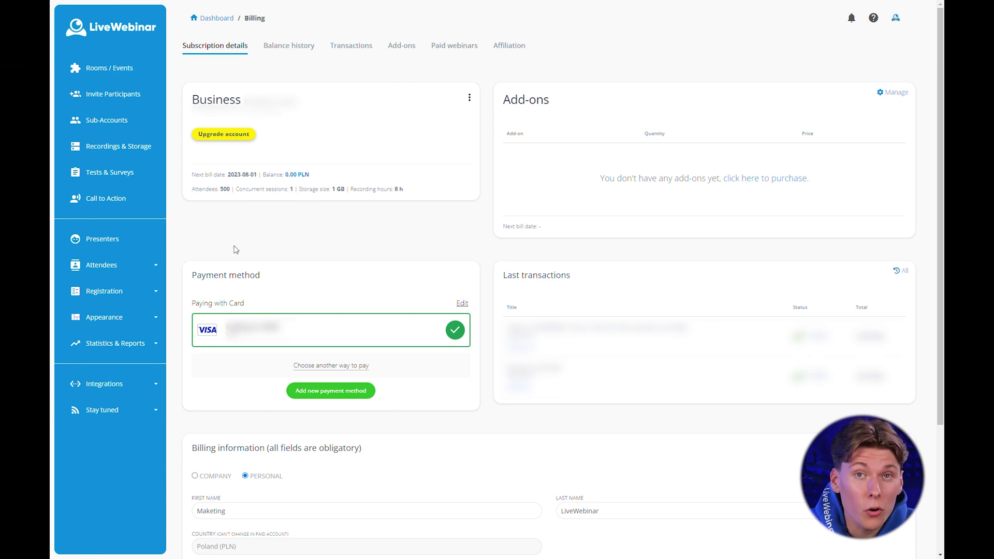
click(455, 46)
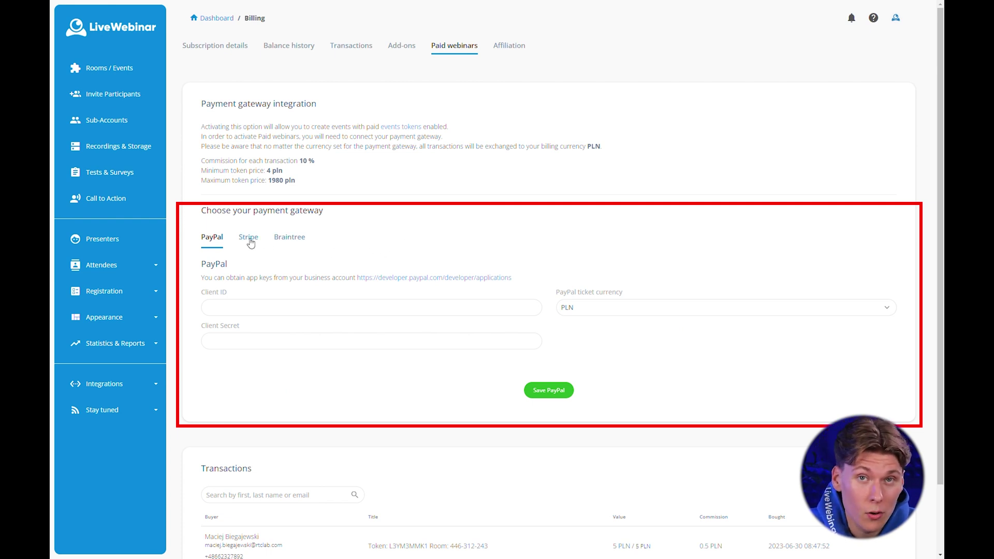
click(249, 239)
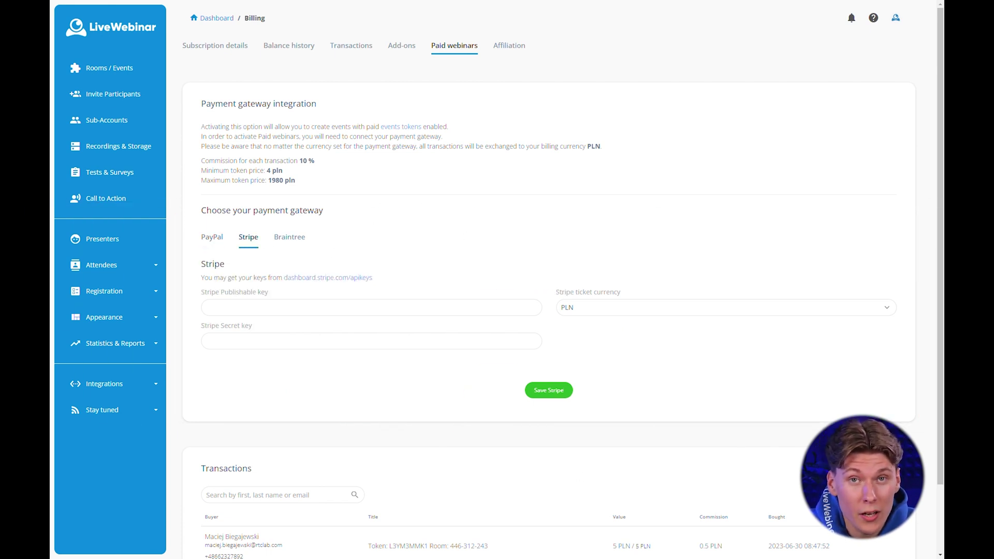
key(ctrl+v)
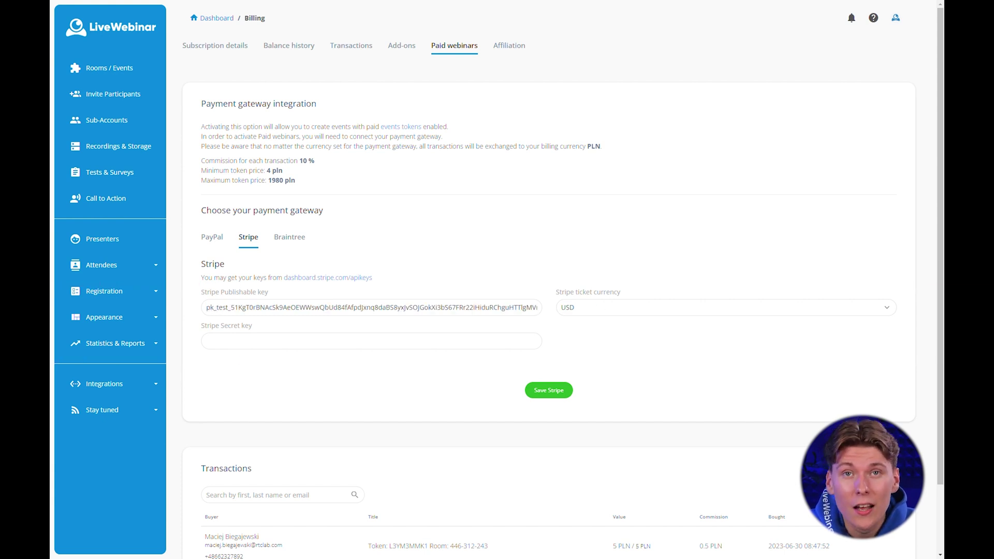
click(427, 340)
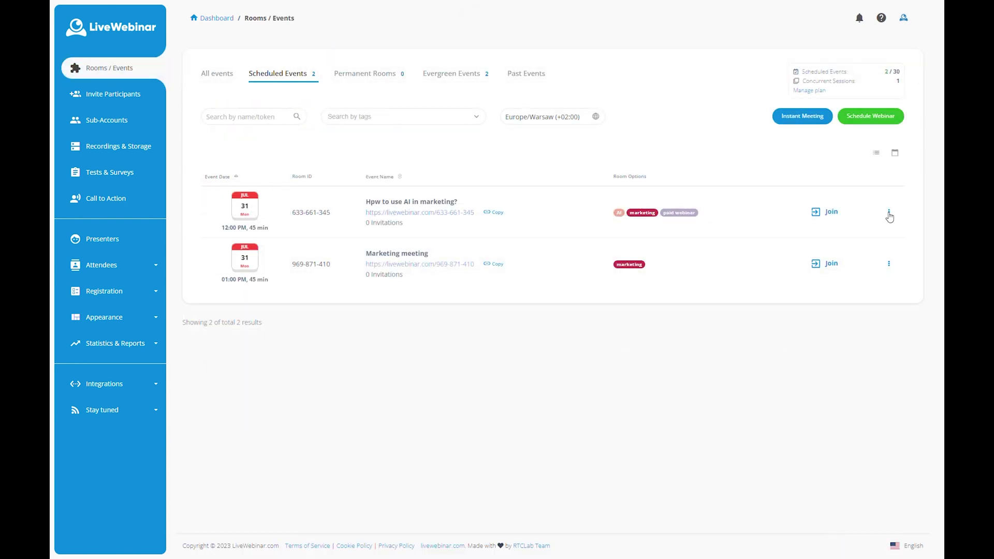
Edit the 'Hpw to use AI in marketing?' event and create a 1 USD paid token
click(889, 215)
click(856, 264)
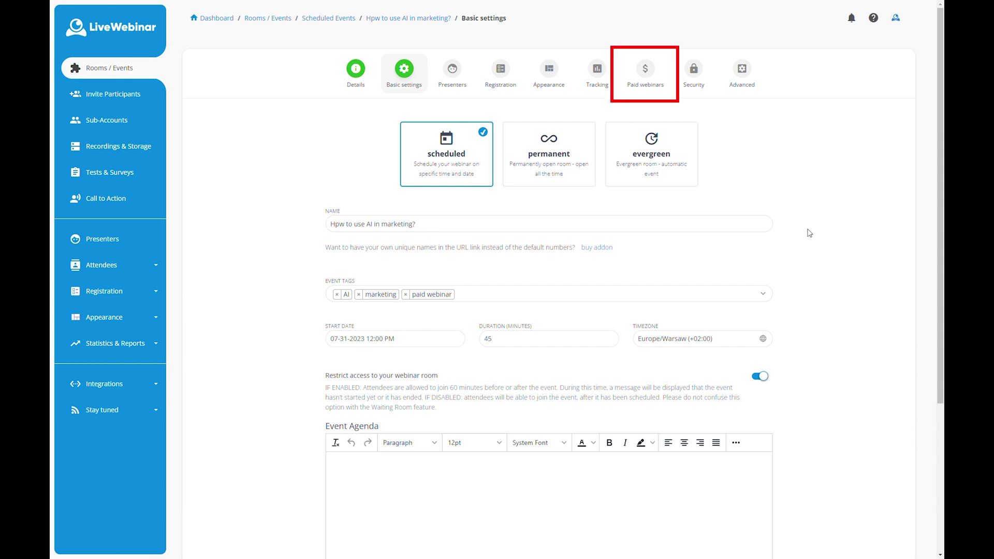
click(645, 78)
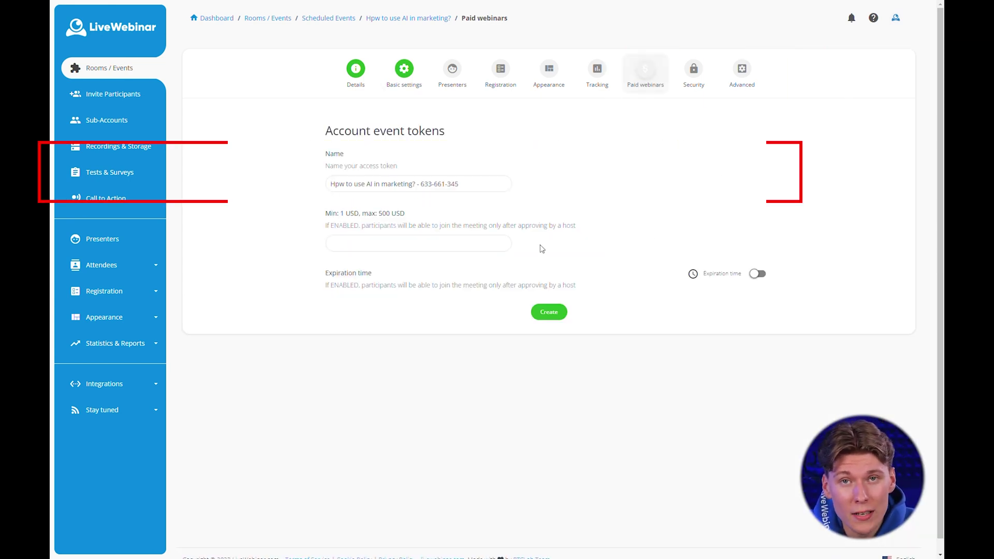
click(406, 246)
text(1)
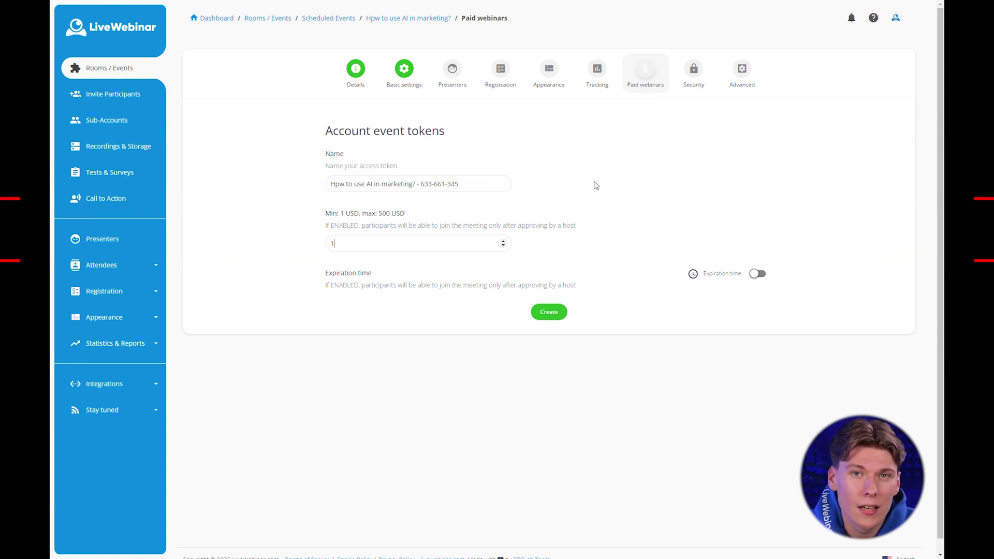
click(539, 316)
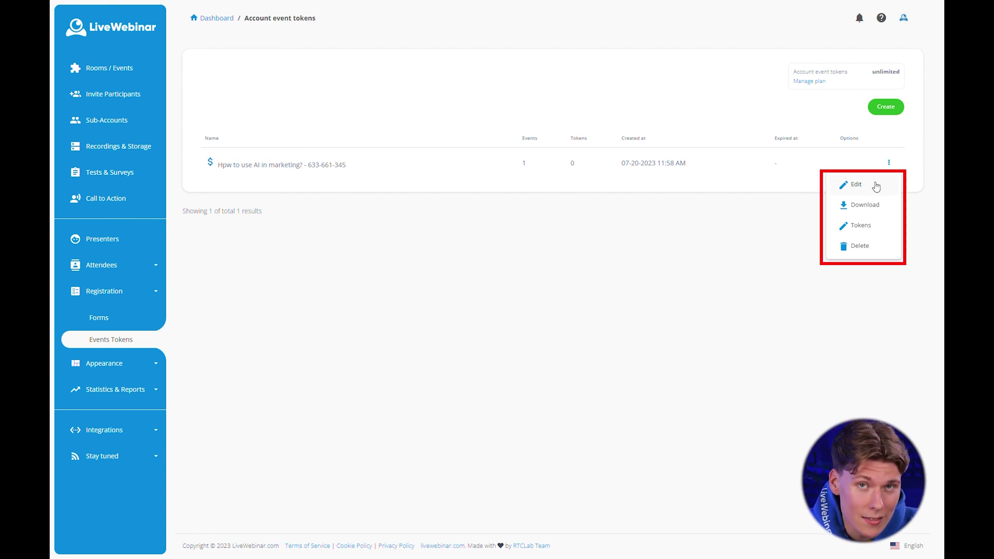
Edit the token to cap sales at 150 and expire on 30 July 2023
click(875, 185)
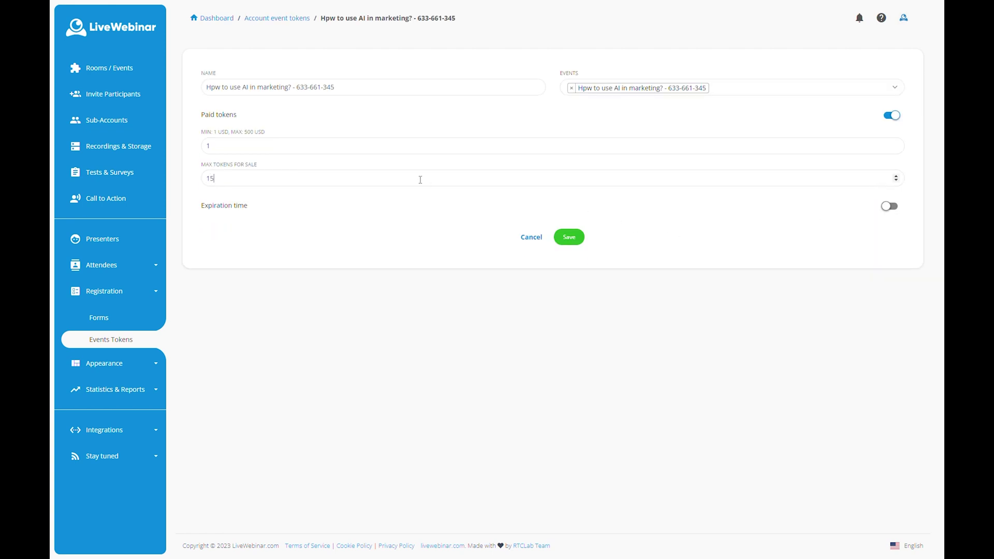
click(889, 207)
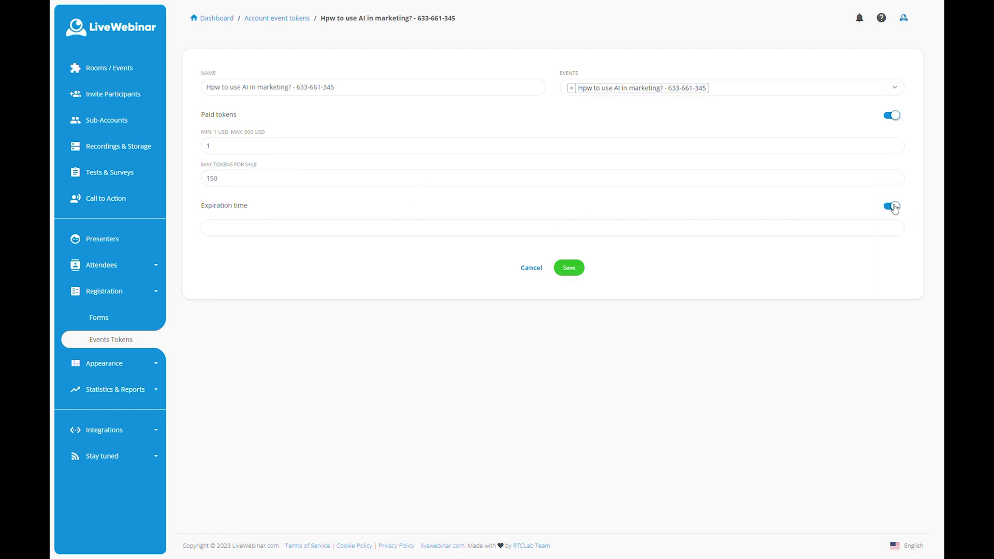
click(842, 229)
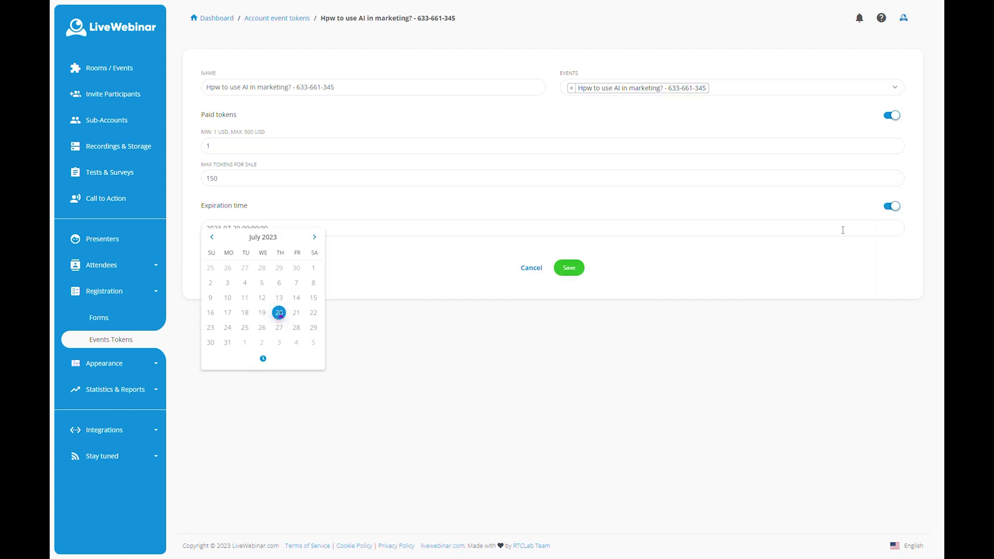
click(358, 341)
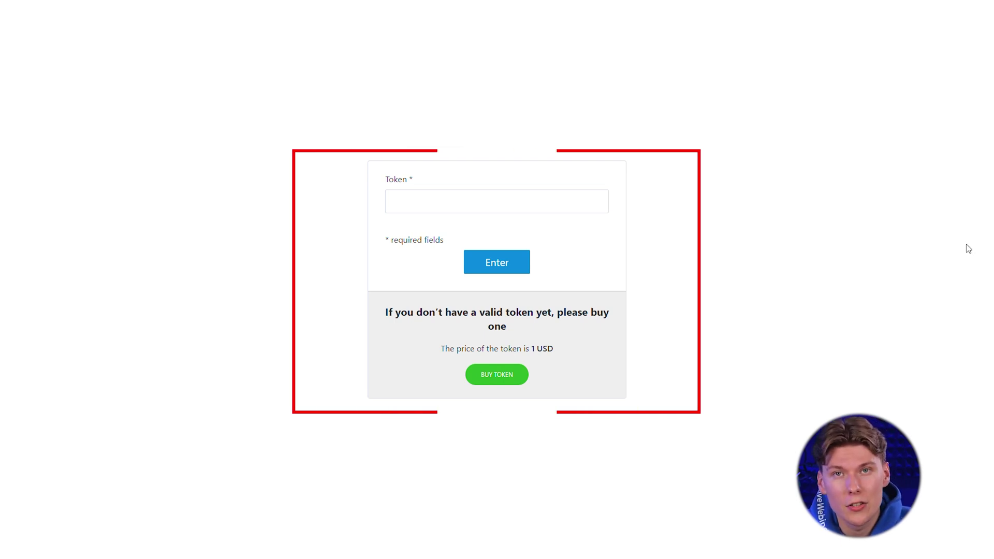
Begin buying a token, filling name, email and a phone number with the US +1 code
click(505, 383)
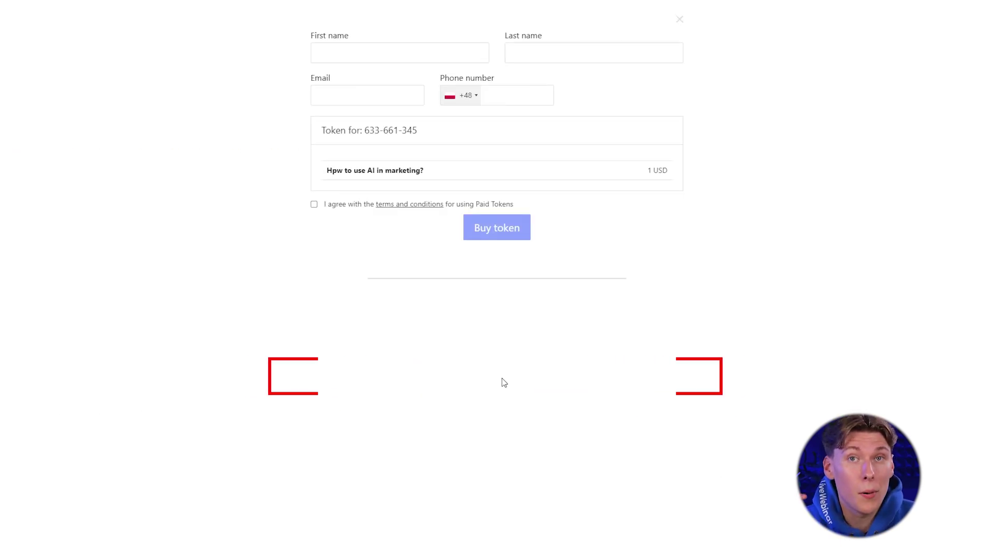
key(Tab)
text(Doe)
key(Tab)
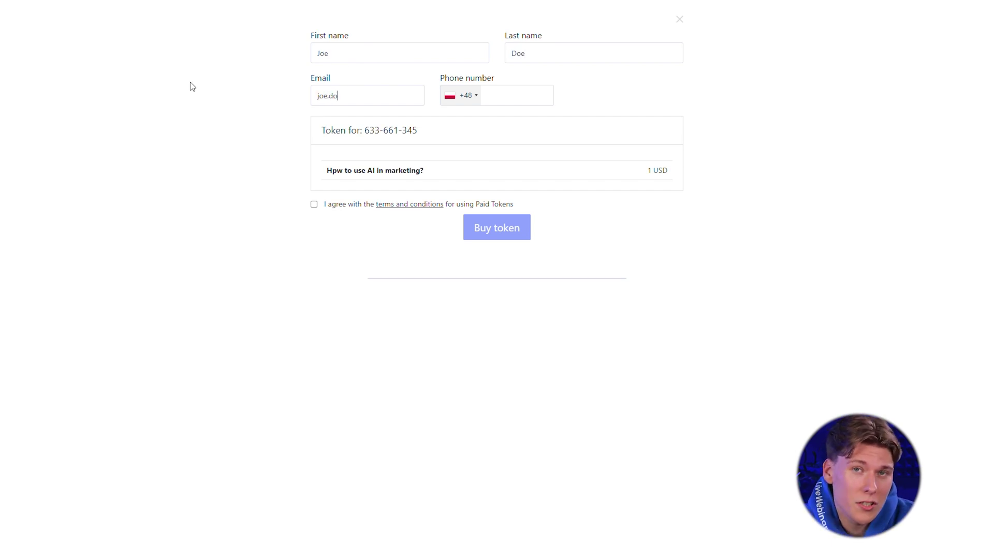
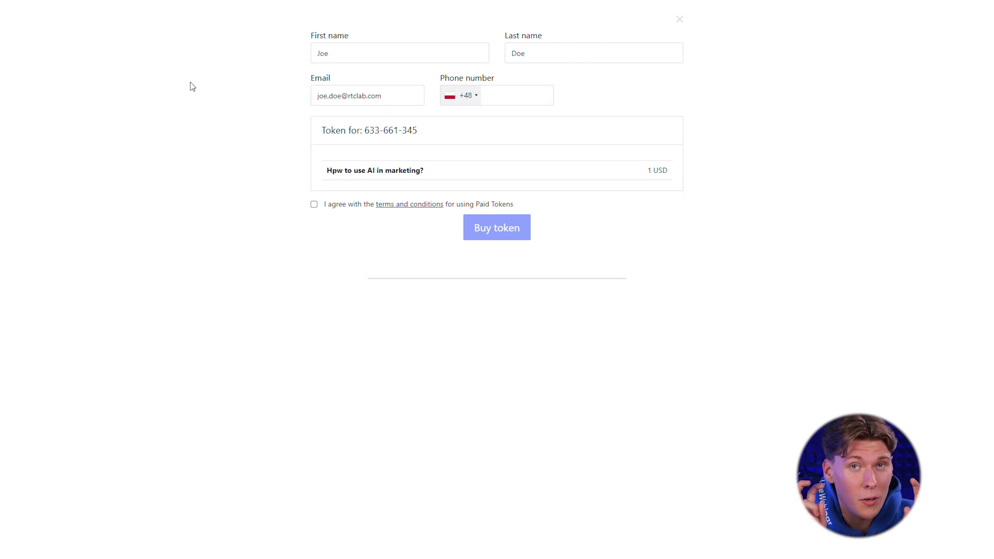
click(456, 93)
scroll(491, 171, down, 10)
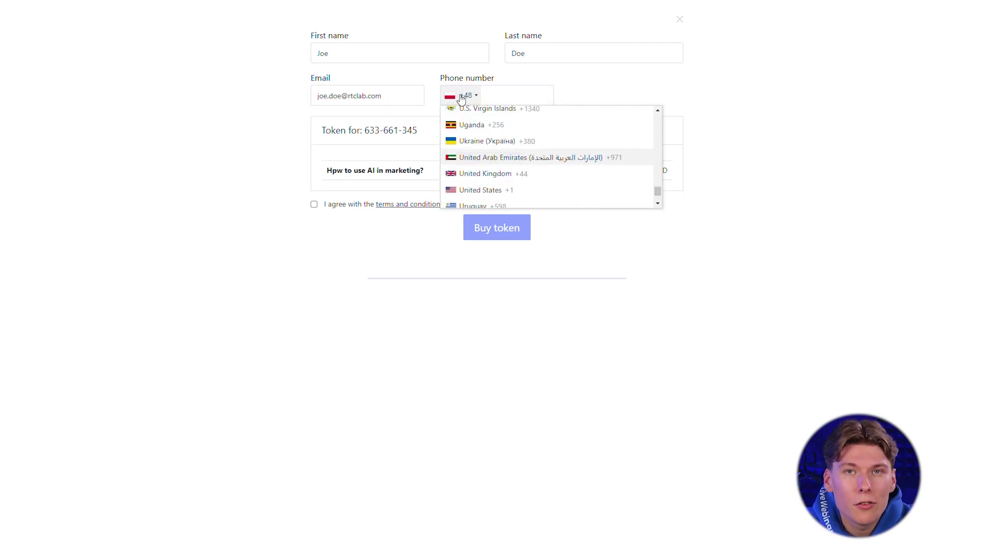
click(490, 187)
text(123)
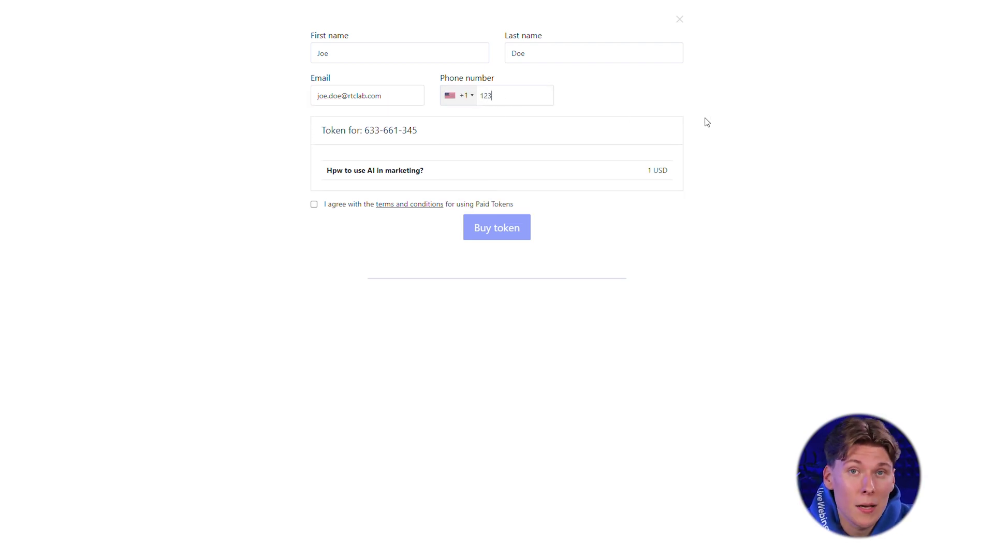
text(456789)
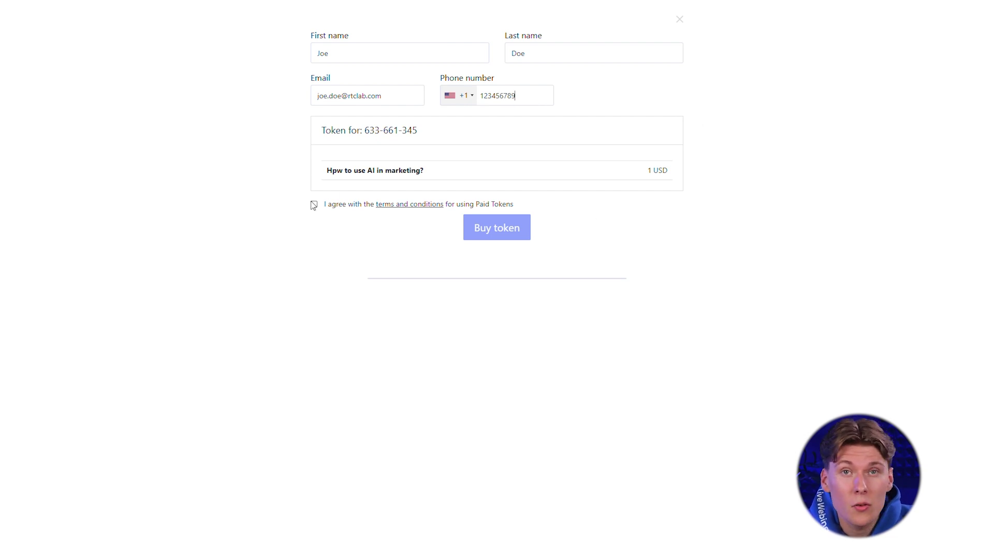
Review and agree to the paid token terms and conditions
click(315, 205)
scroll(692, 202, down, 6)
scroll(701, 187, down, 9)
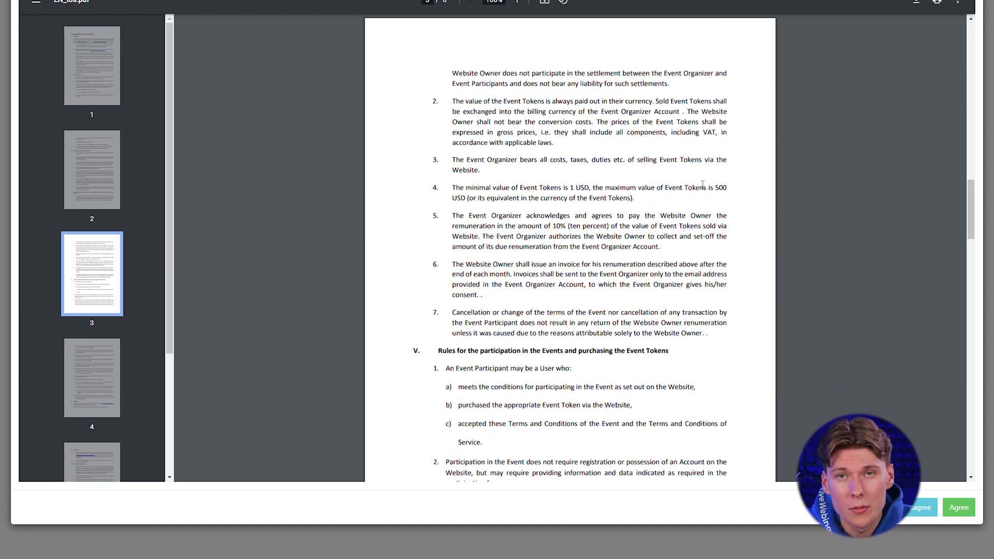
scroll(701, 187, down, 9)
scroll(704, 189, down, 9)
scroll(739, 332, down, 5)
scroll(954, 477, down, 2)
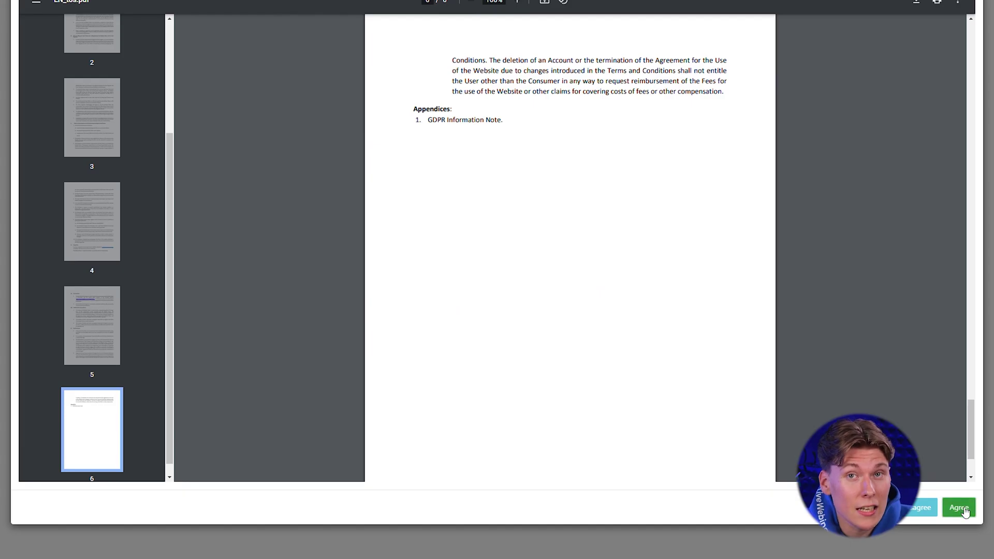
click(958, 507)
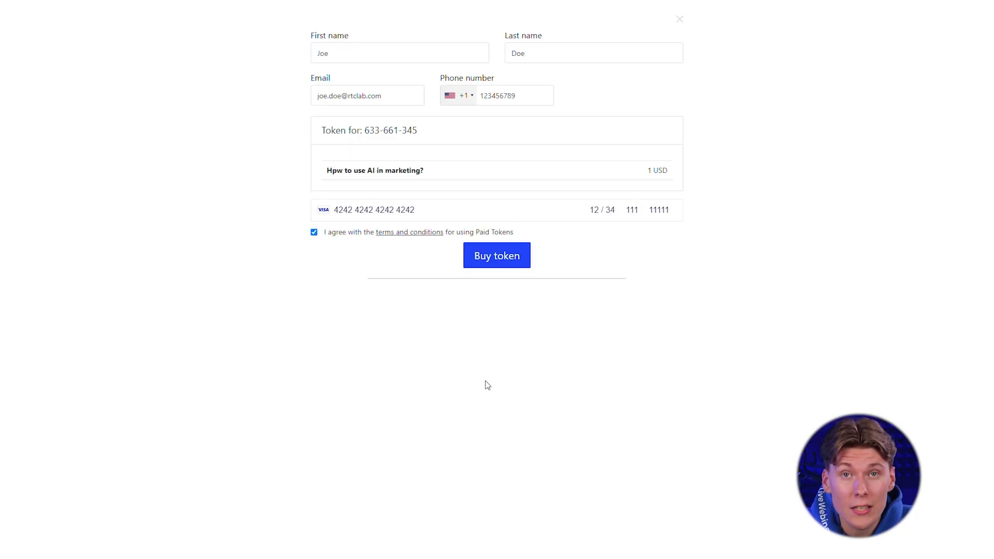
click(482, 255)
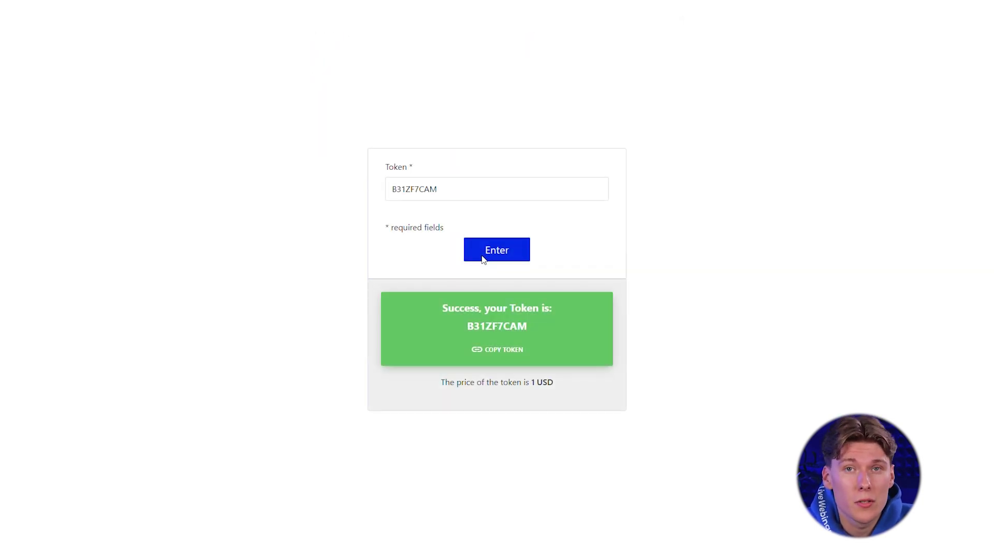
click(483, 259)
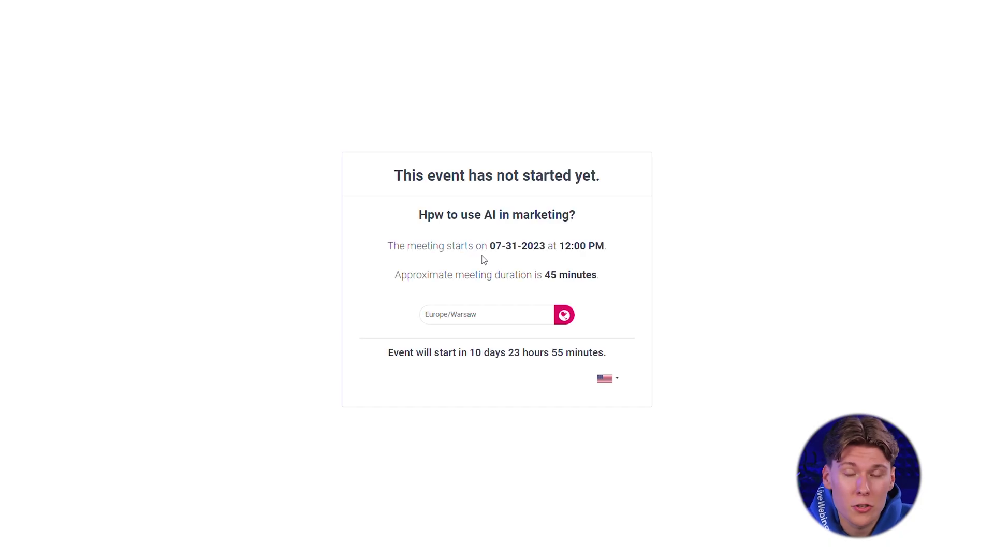
Expand Registration in the sidebar and show the Events Tokens list
click(156, 296)
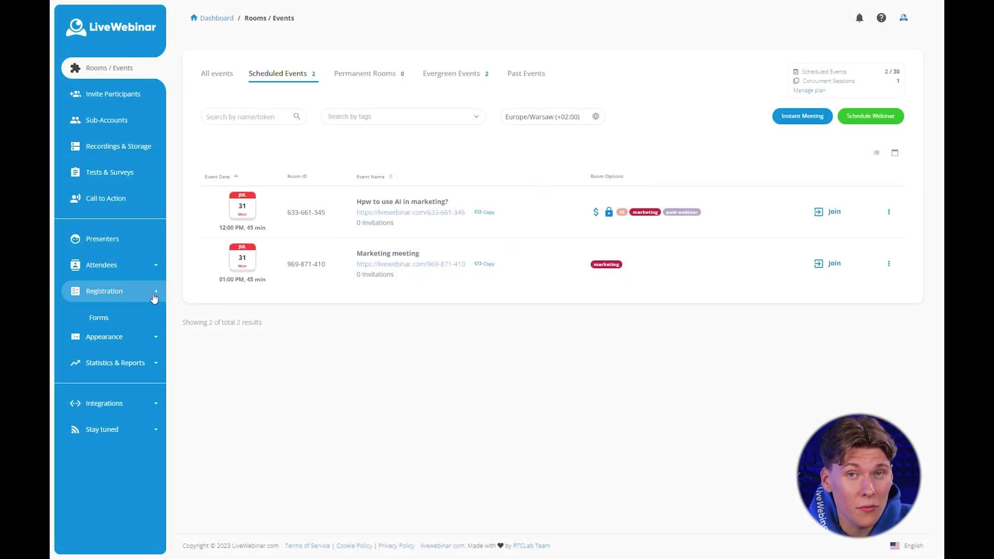
click(138, 343)
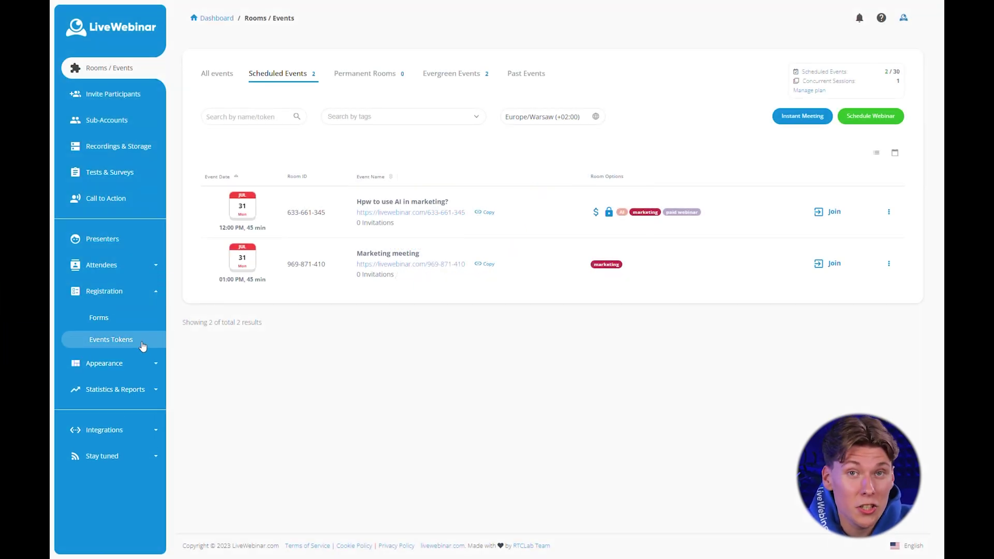